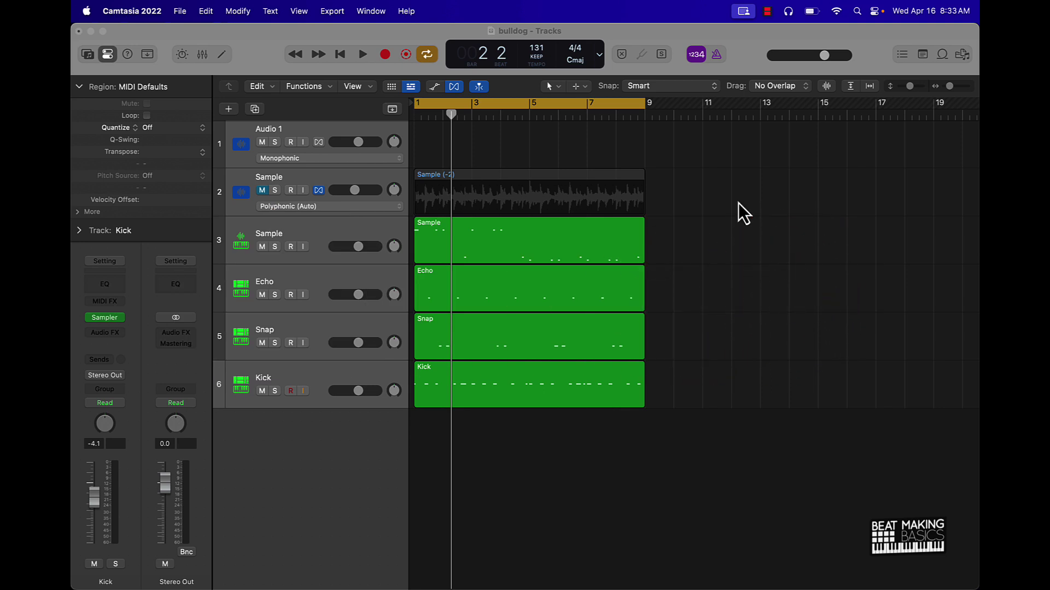
Make the Logic Pro window showing the 'bulldog' project the active window.
left_click(738, 202)
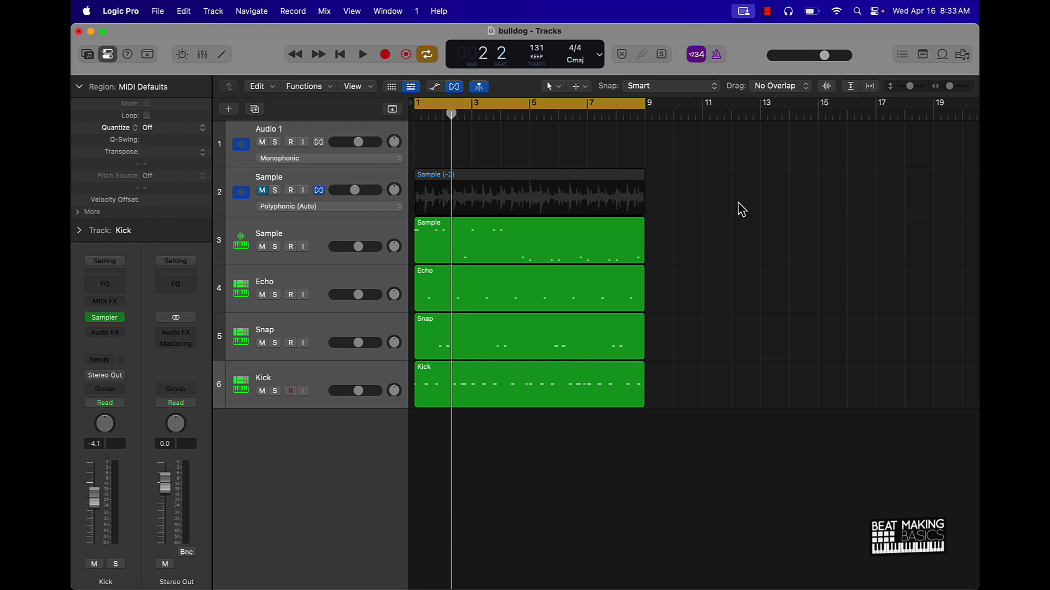
Play the bulldog beat, select the Kick track, then stop playback.
key("space")
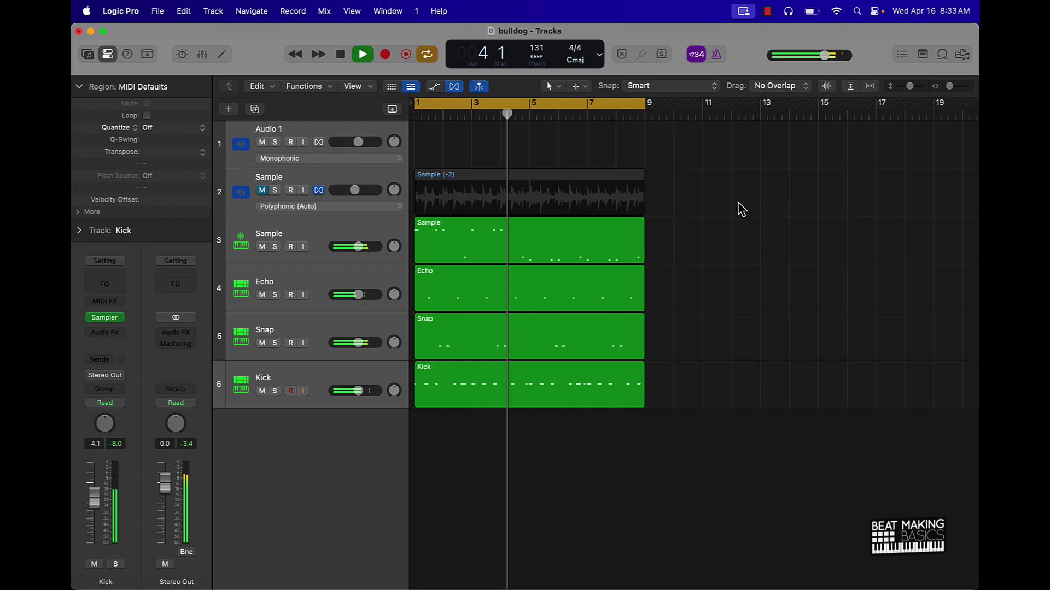
left_click(359, 376)
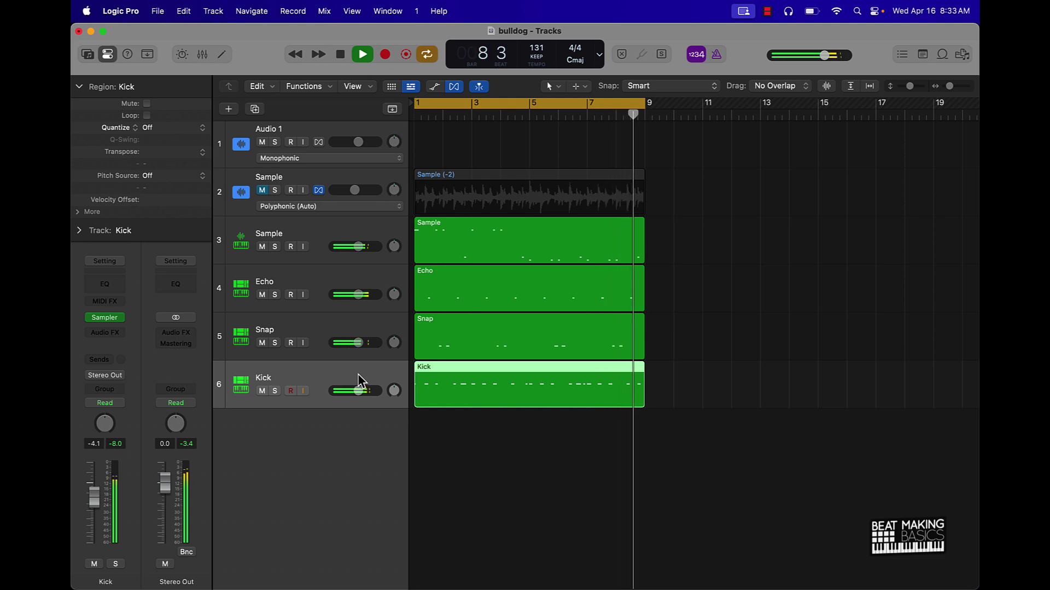
key("space")
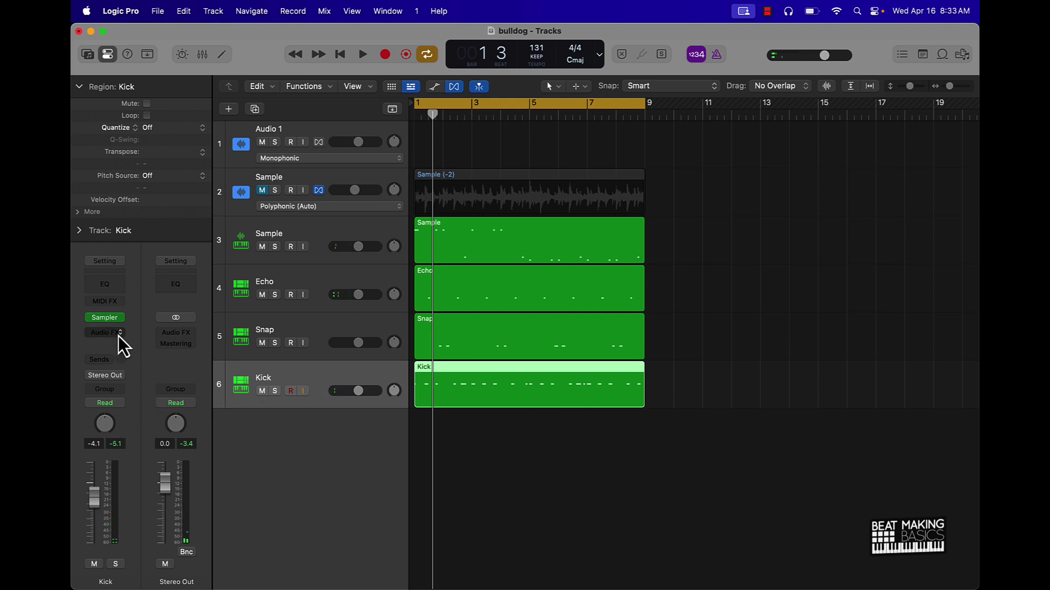
Open the Mixer and add a Dynamics > Compressor > Stereo plugin to the Kick channel's Audio FX.
left_click(202, 55)
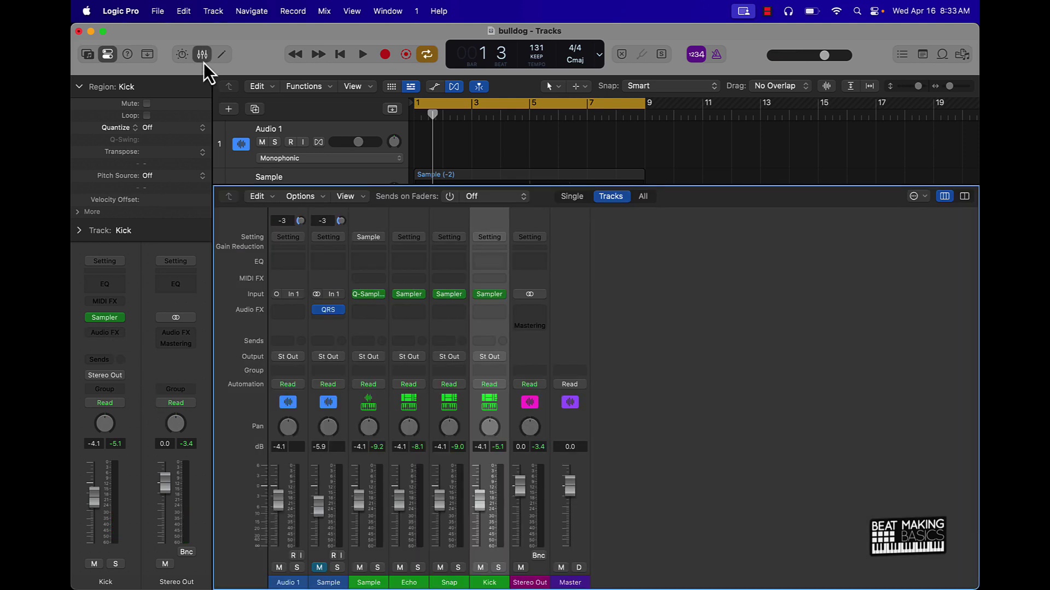
left_click(493, 310)
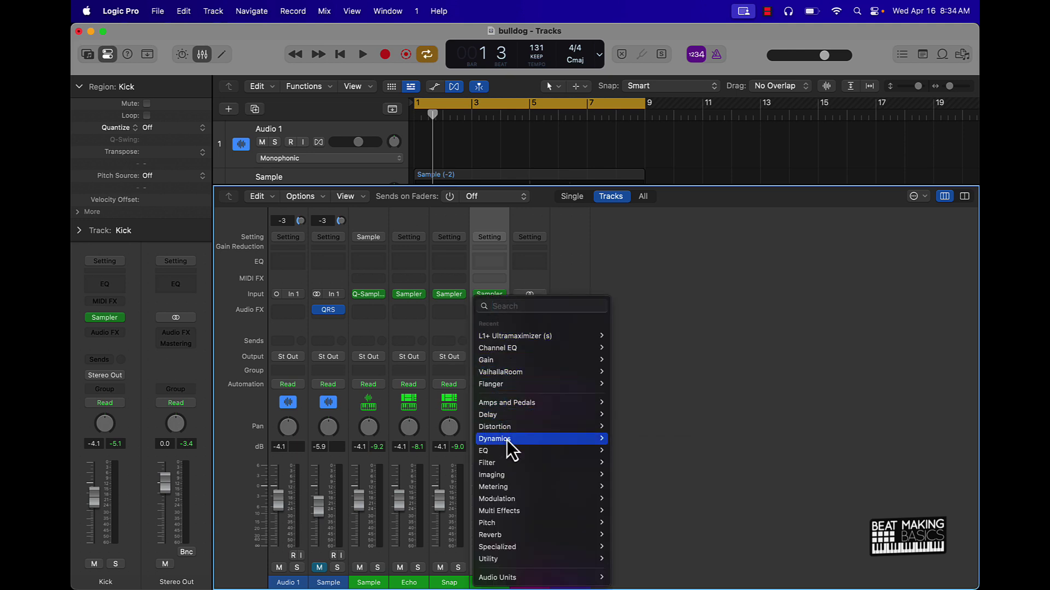
mouse_move(506, 441)
mouse_move(665, 451)
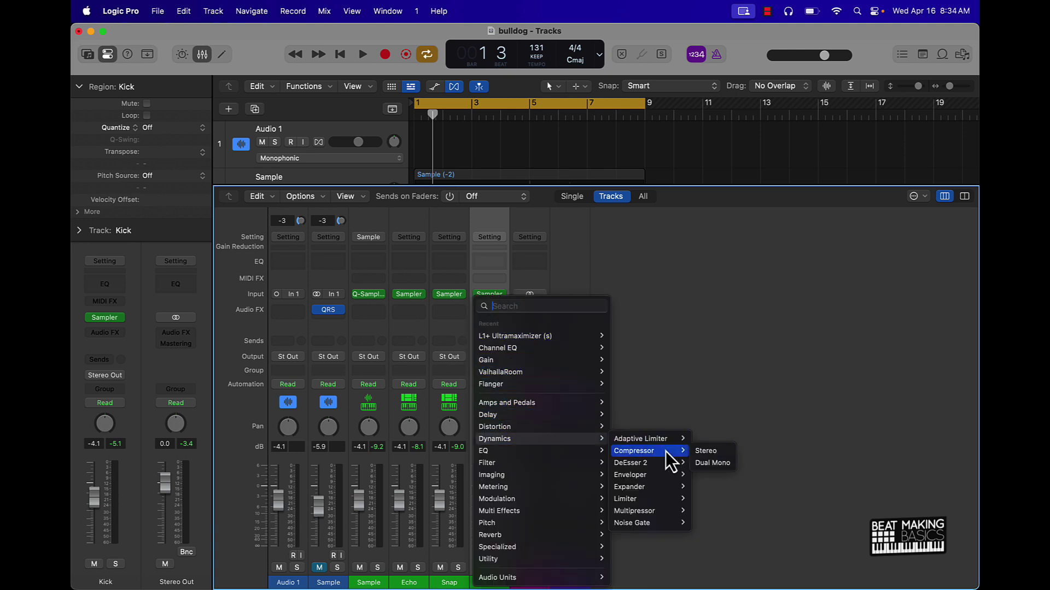
left_click(706, 455)
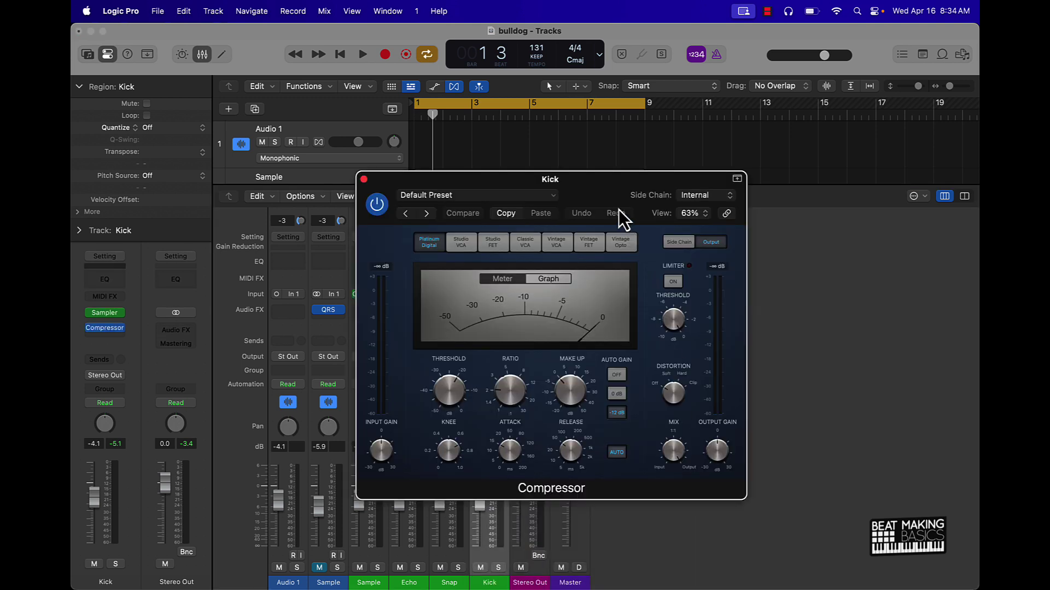
Drag the Kick Compressor window up and to the left over the project.
left_click_drag(612, 186, 540, 142)
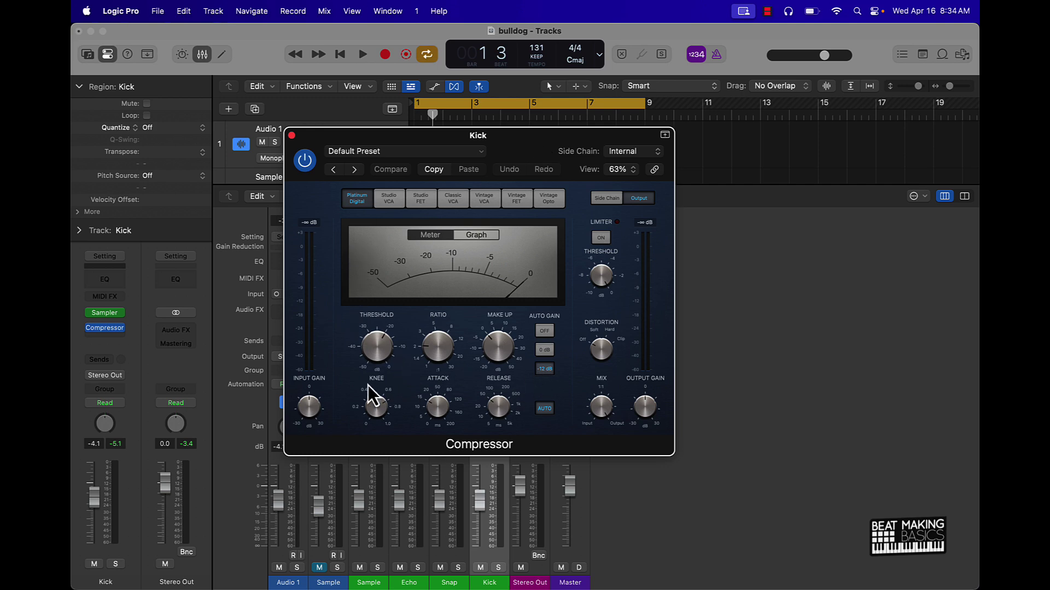
mouse_move(373, 368)
mouse_move(443, 370)
mouse_move(386, 343)
Start playback, lower the compressor threshold and settle the ratio at 2.2:1.
key("space")
left_click_drag(378, 355, 407, 388)
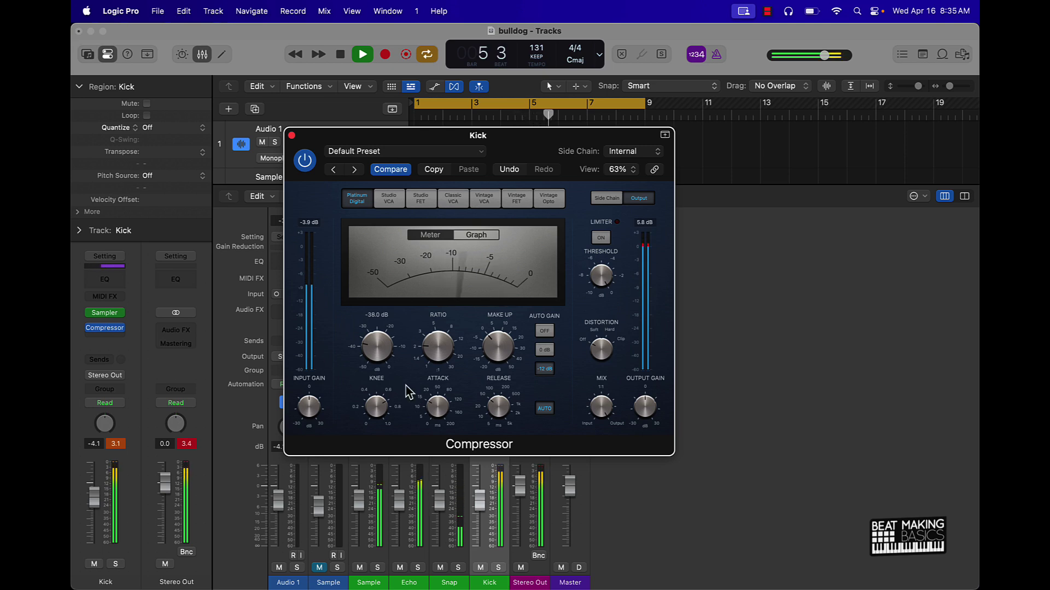
left_click_drag(431, 354, 437, 373)
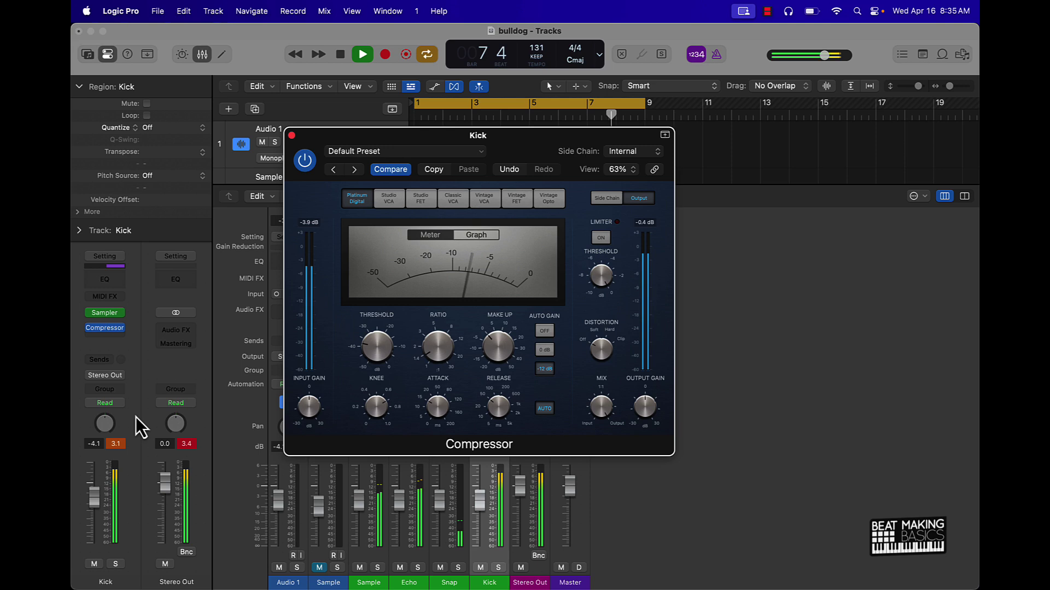
left_click(122, 444)
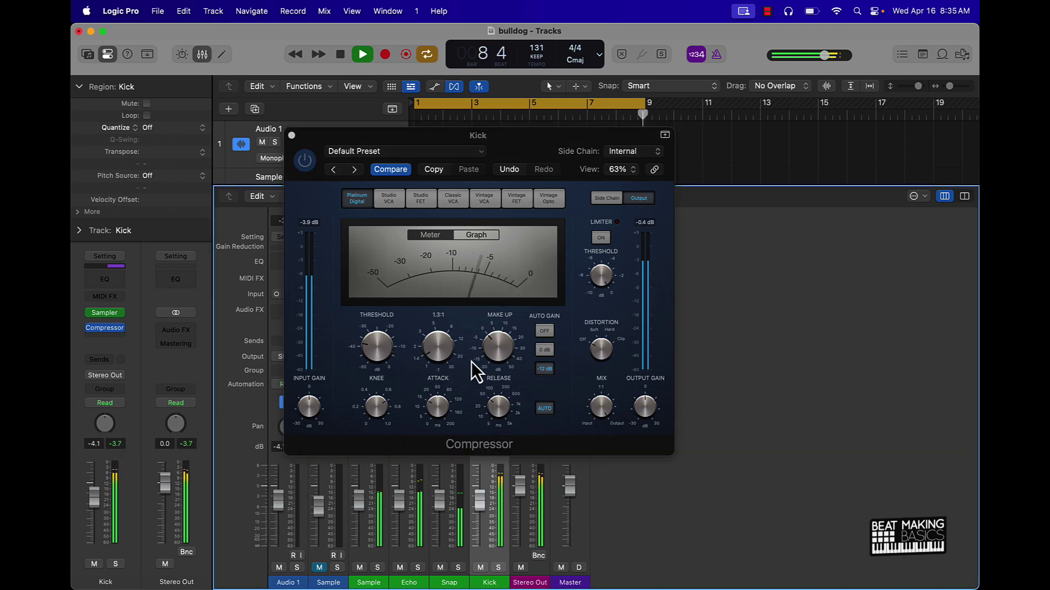
left_click(441, 353)
left_click_drag(441, 354, 425, 333)
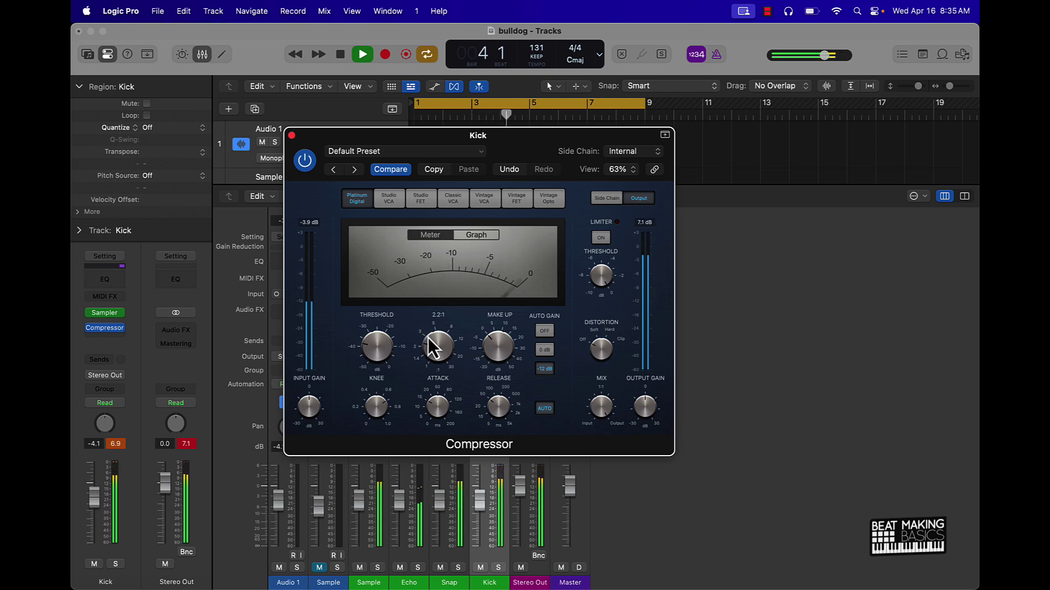
left_click(115, 445)
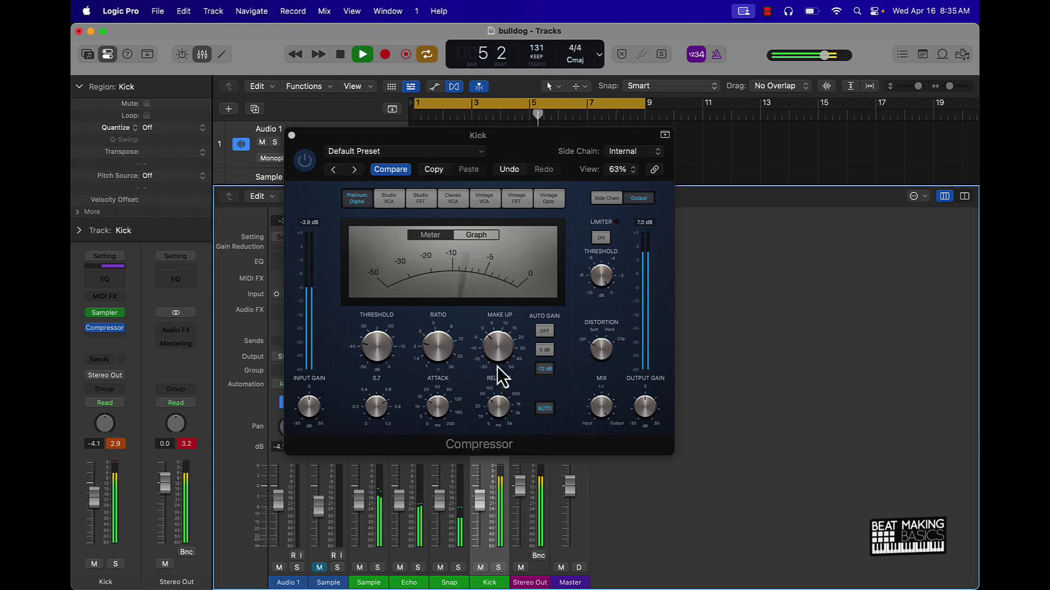
left_click_drag(434, 353, 435, 359)
Adjust the attack, shorten release from 51 to 29 ms, and change the make-up gain.
left_click_drag(442, 401, 440, 423)
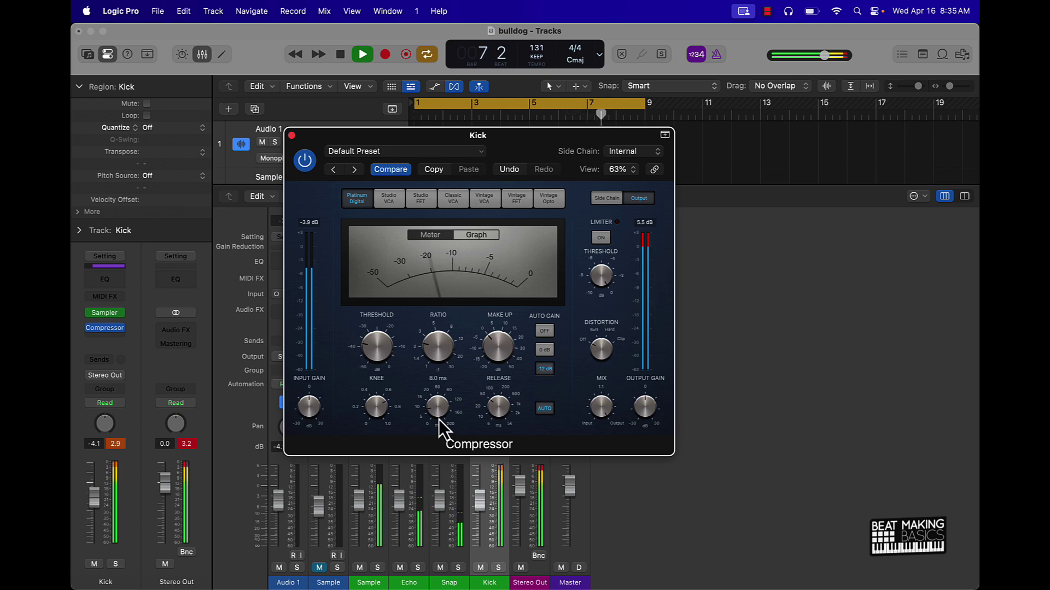
left_click(497, 406)
left_click_drag(497, 405, 444, 420)
mouse_move(500, 339)
left_mouse_down()
mouse_move(497, 354)
mouse_move(491, 325)
left_mouse_up()
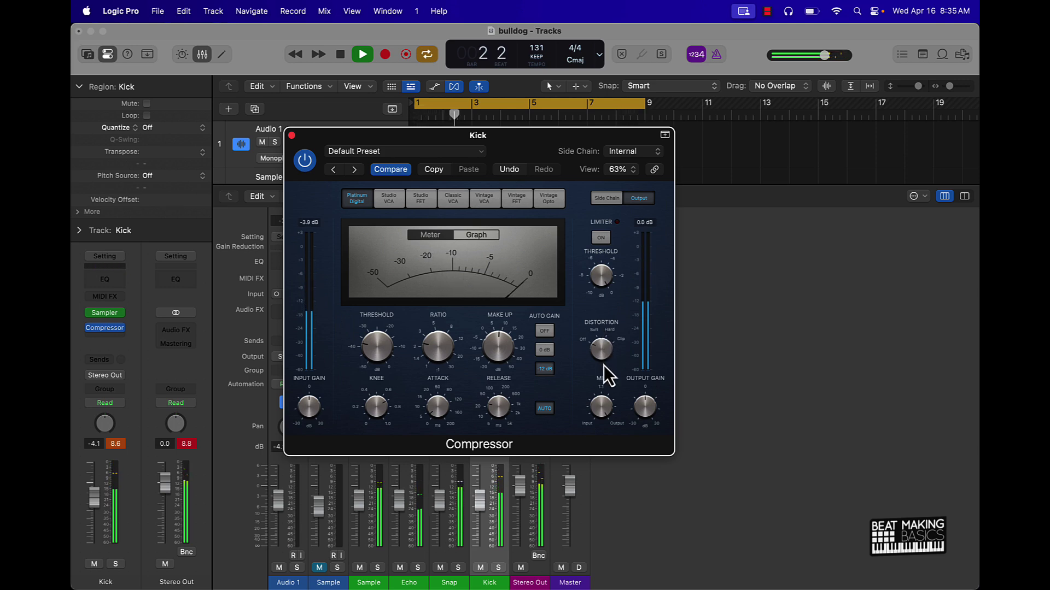
Turn on the output limiter at -0.3 dB and raise the Kick track volume to about 0 dB.
left_click(601, 239)
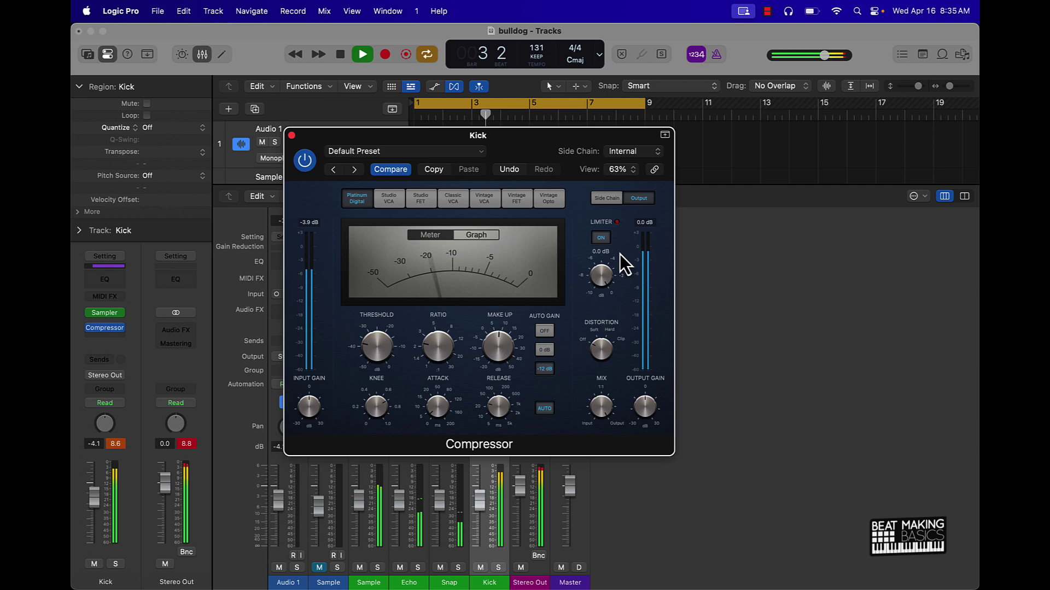
left_click_drag(603, 276, 604, 280)
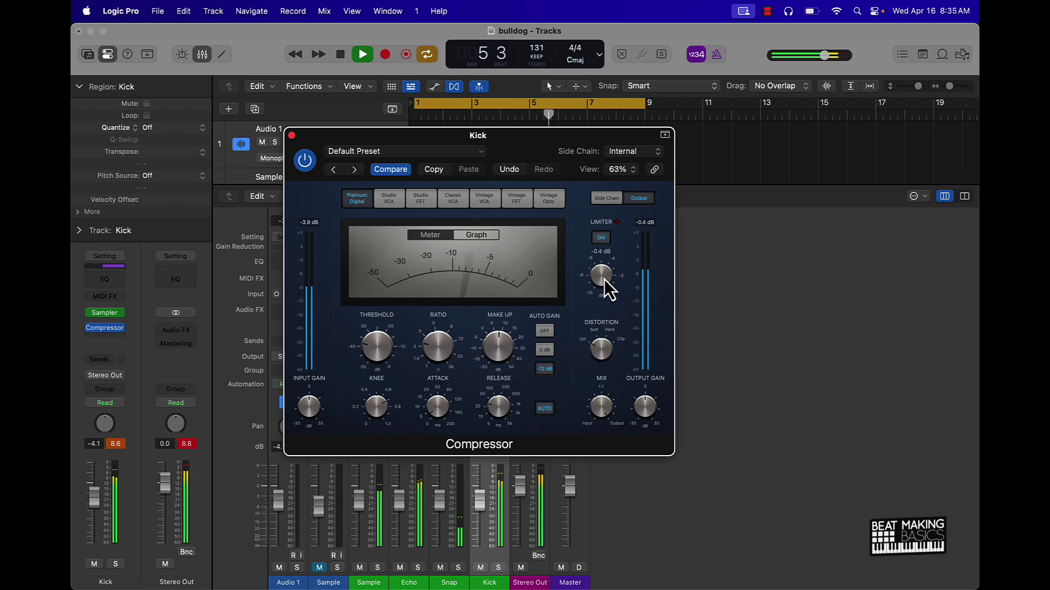
left_click(116, 443)
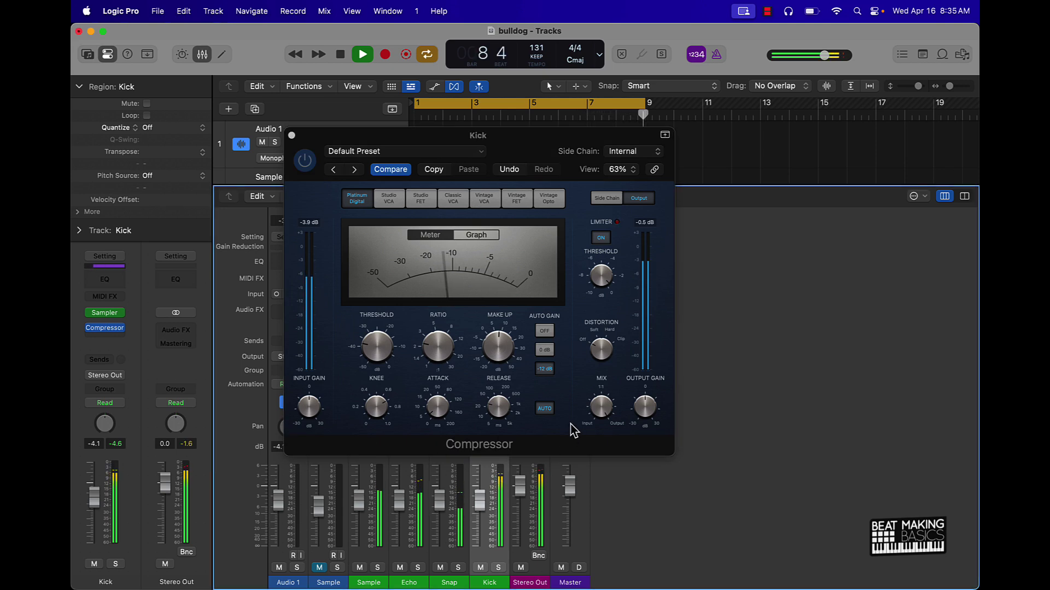
left_click_drag(106, 503, 105, 489)
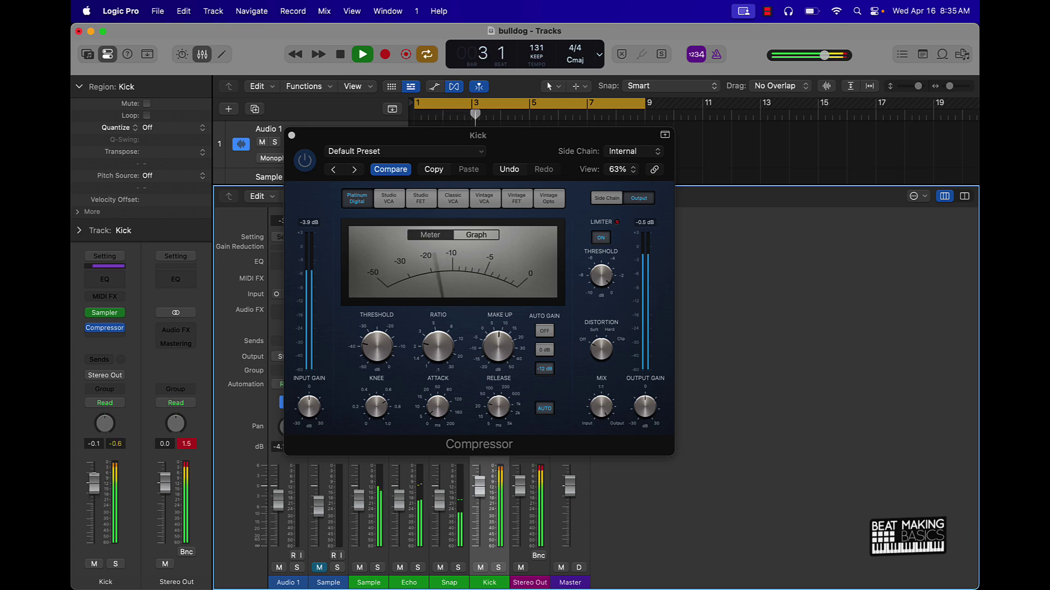
Raise the ratio to 2.3:1, set the threshold to -36.5 dB, and stop playback.
left_click(430, 348)
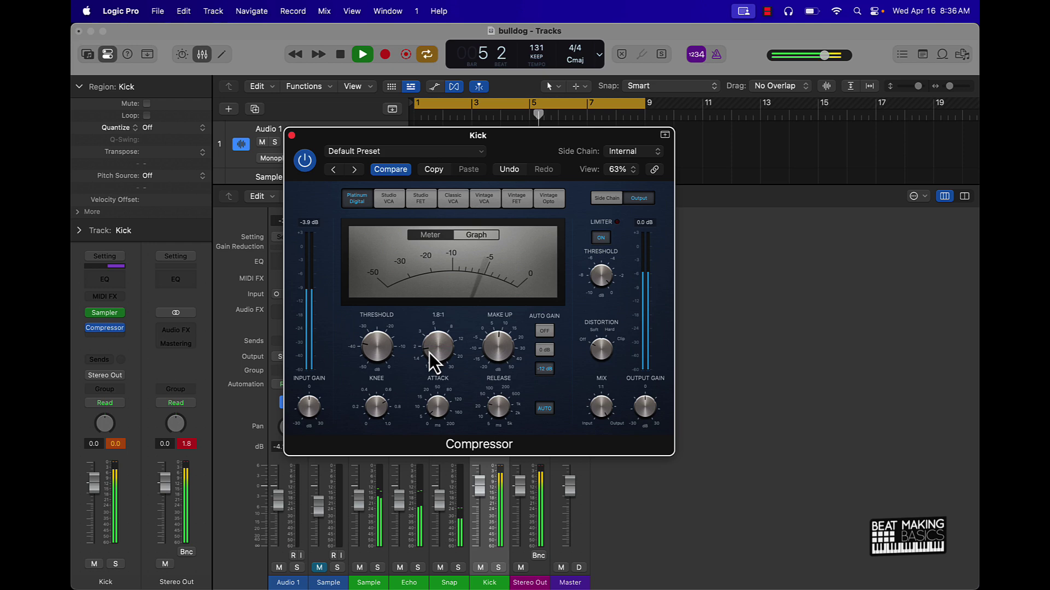
left_click_drag(428, 346, 428, 340)
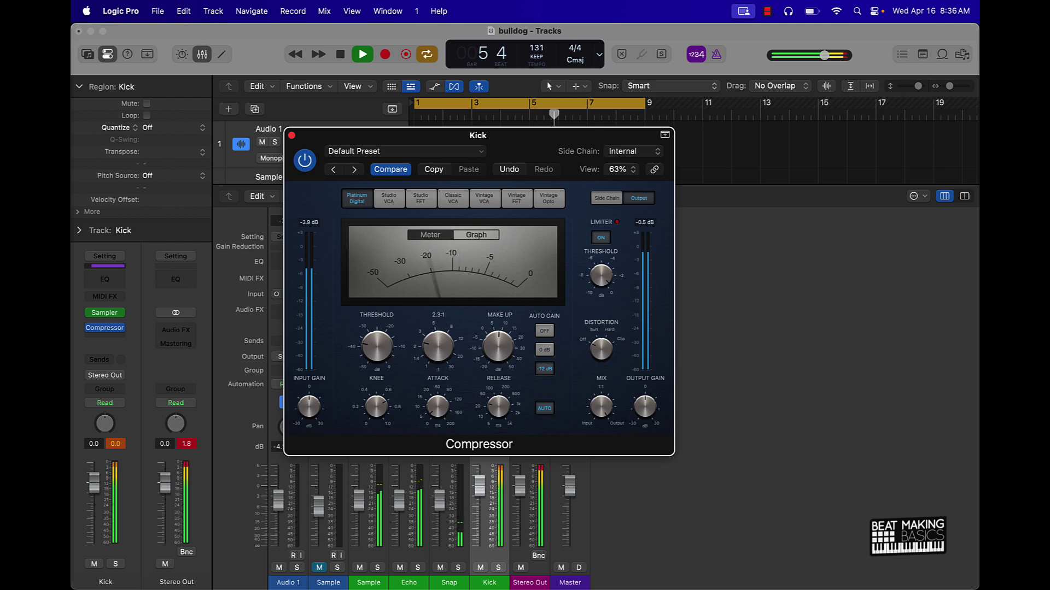
left_click(116, 444)
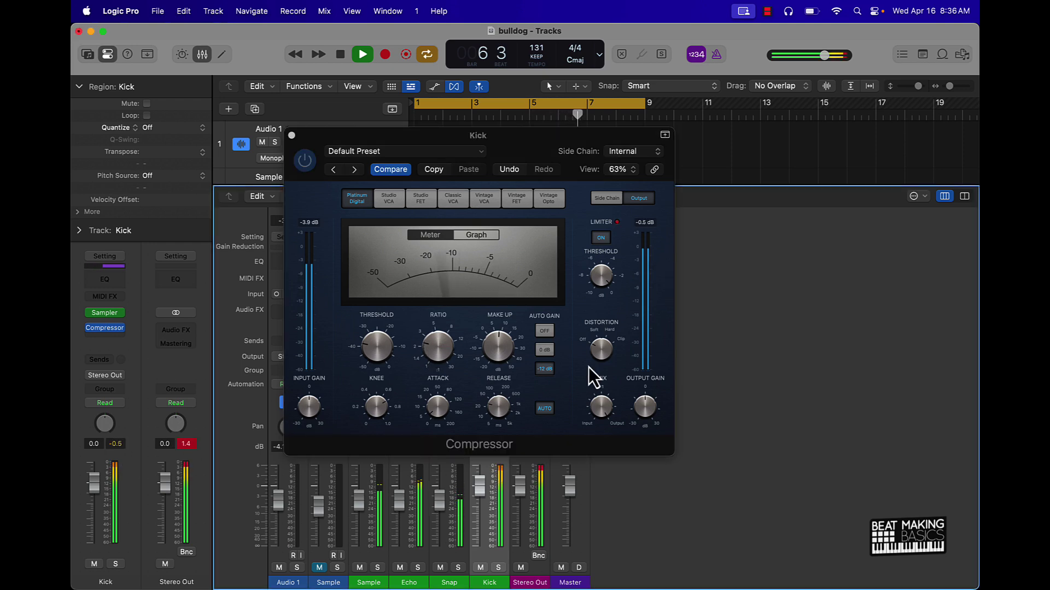
left_click(377, 346)
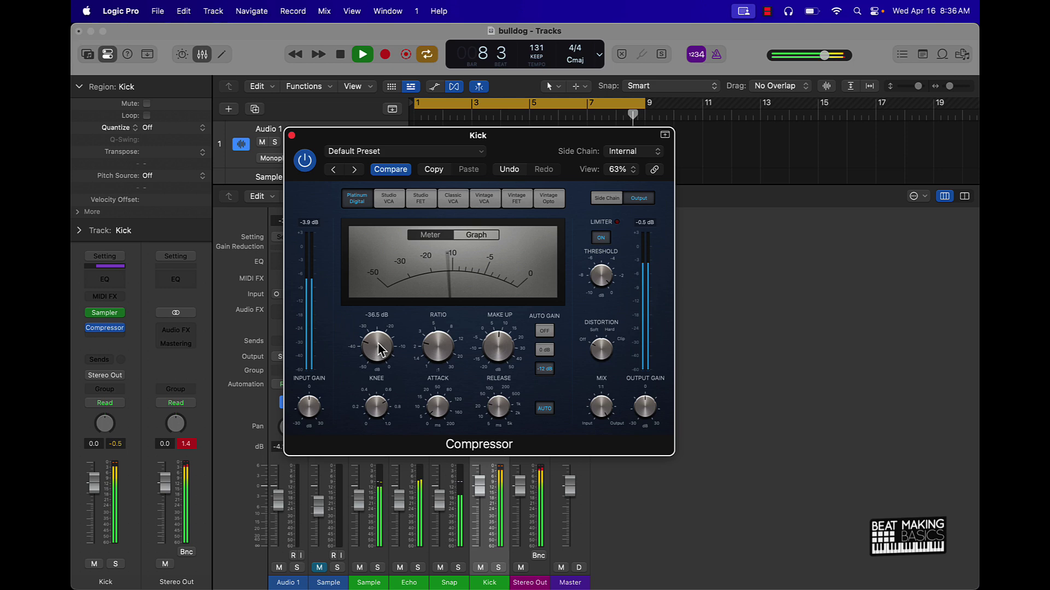
key("space")
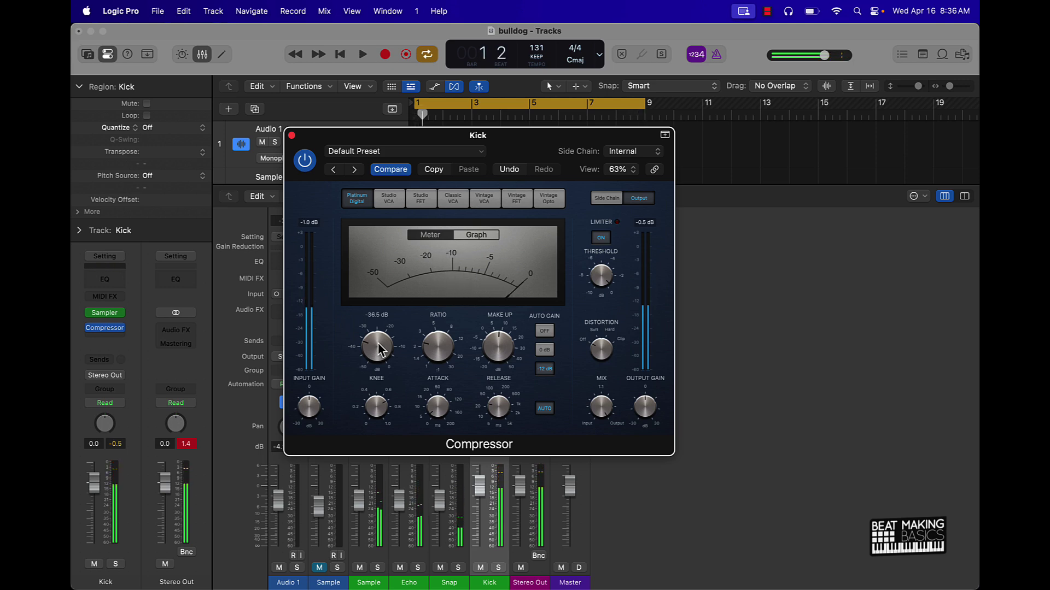
Lower Stereo Out to -2.0 dB and play the beat with the Kick compressor bypassed.
left_click(186, 444)
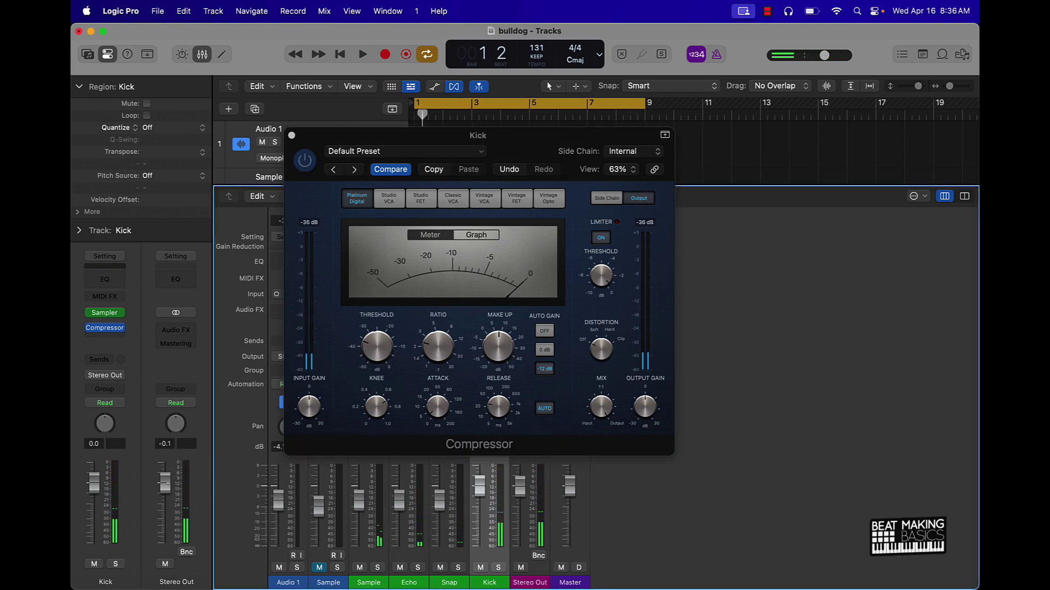
left_click_drag(165, 483, 166, 495)
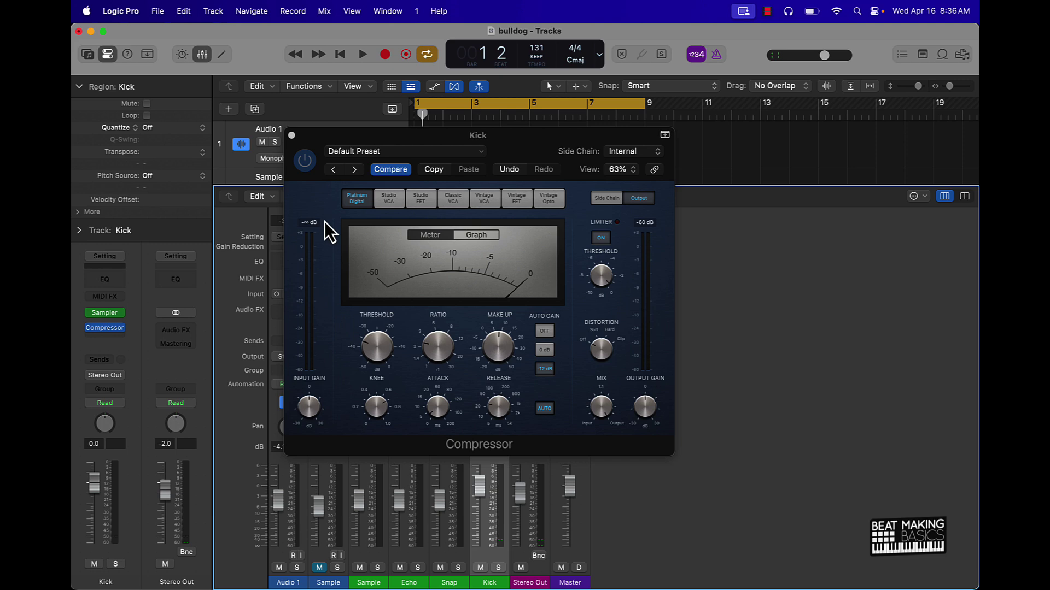
left_click(303, 163)
left_click(305, 161)
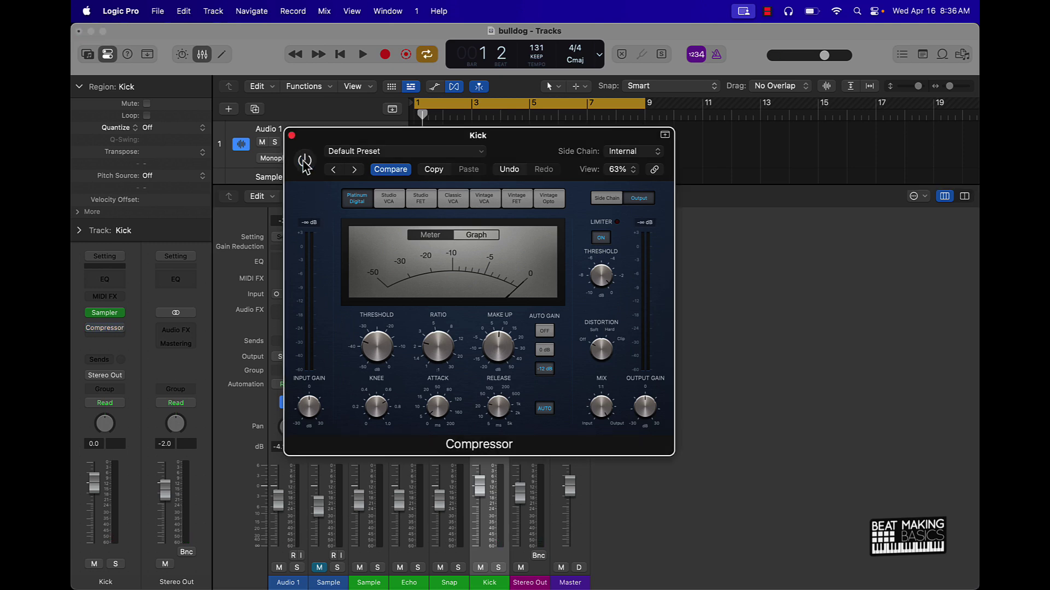
key("space")
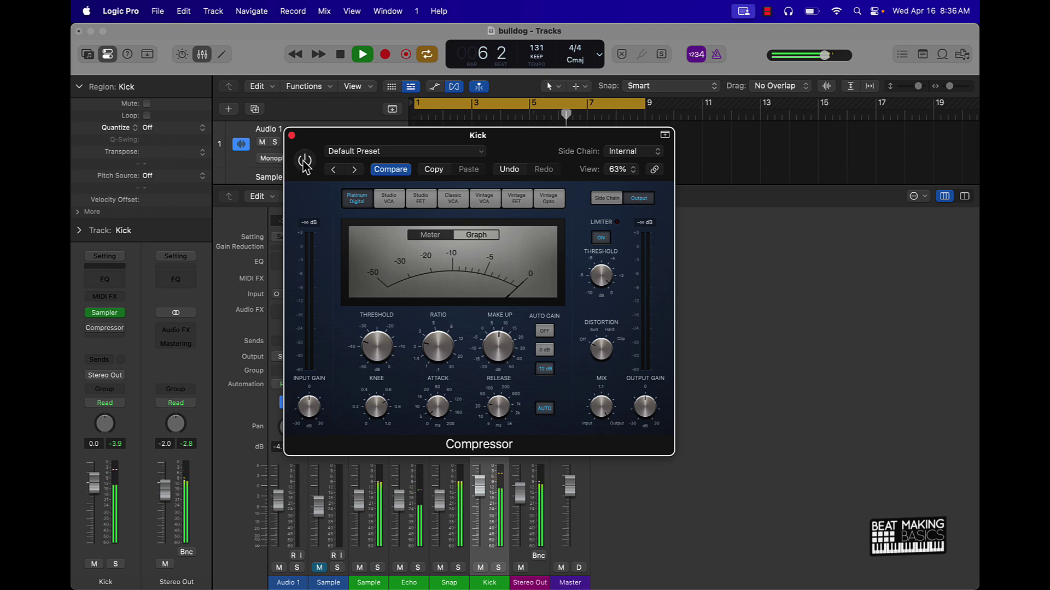
key("space")
Re-enable the Kick compressor and play the beat again to compare.
left_click(304, 162)
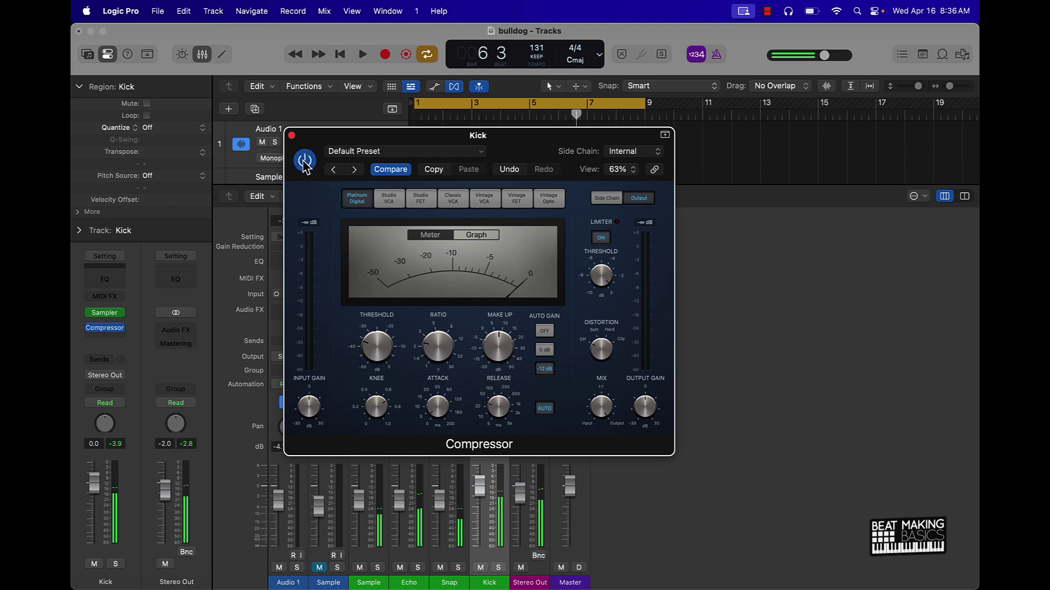
key("space")
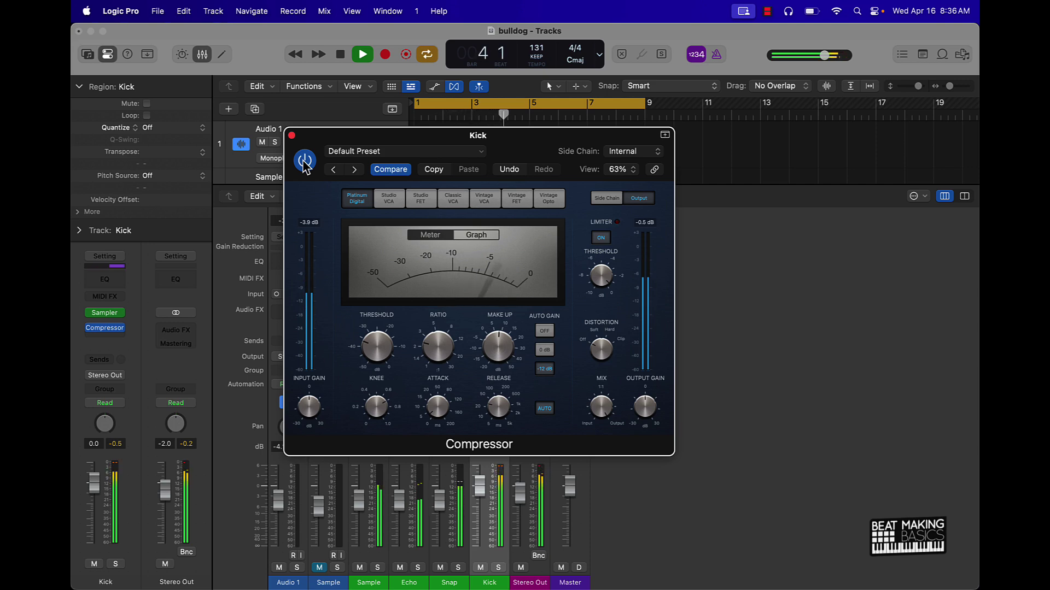
key("space")
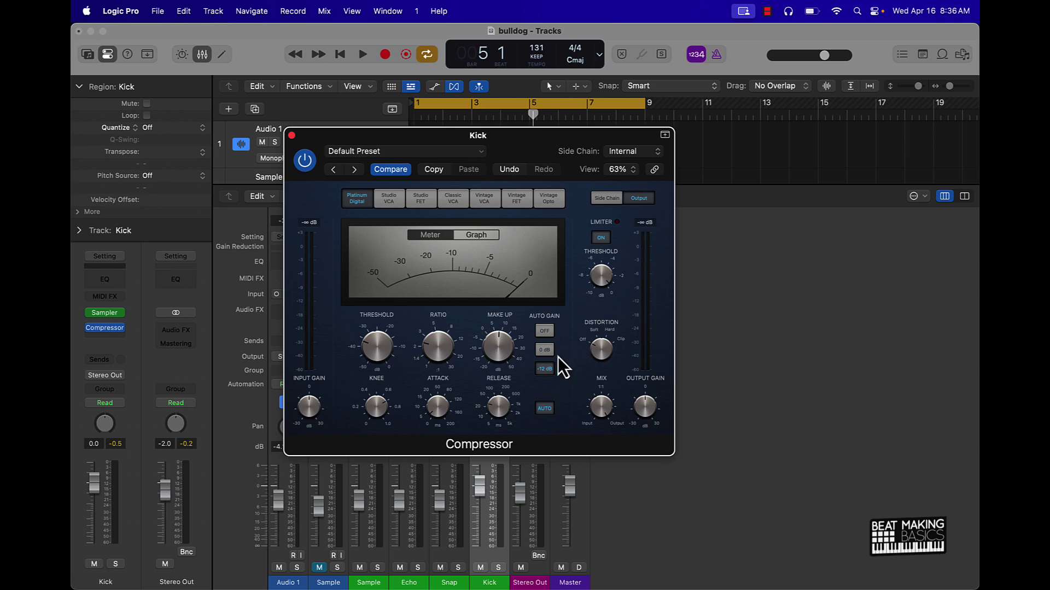
Audition the beat with the compressor's limiter off, then turn the limiter back on.
mouse_move(377, 358)
mouse_move(441, 364)
left_click(601, 238)
left_click(737, 177)
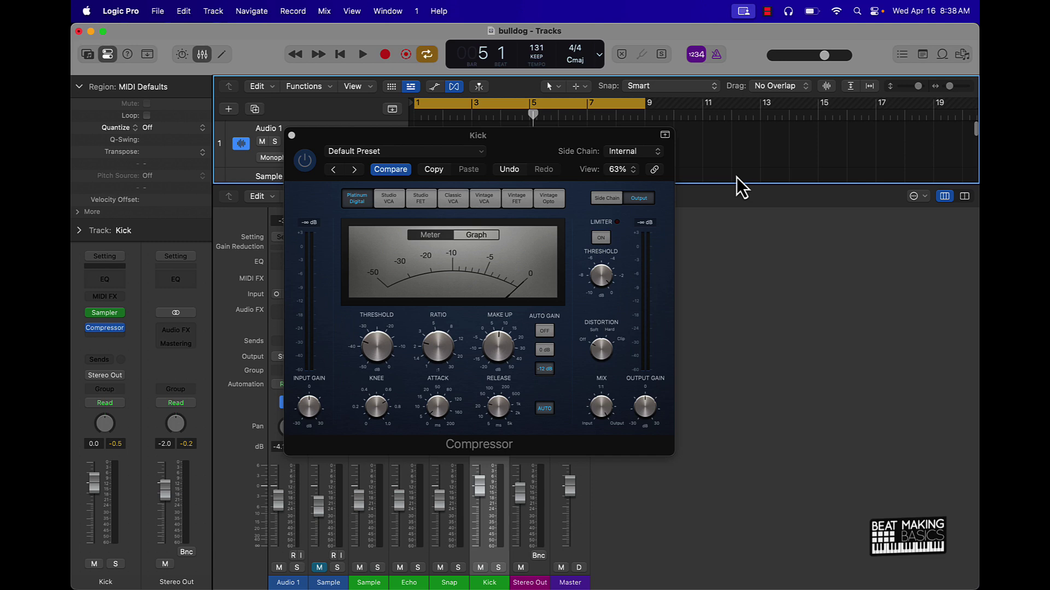
key("space")
key("space")
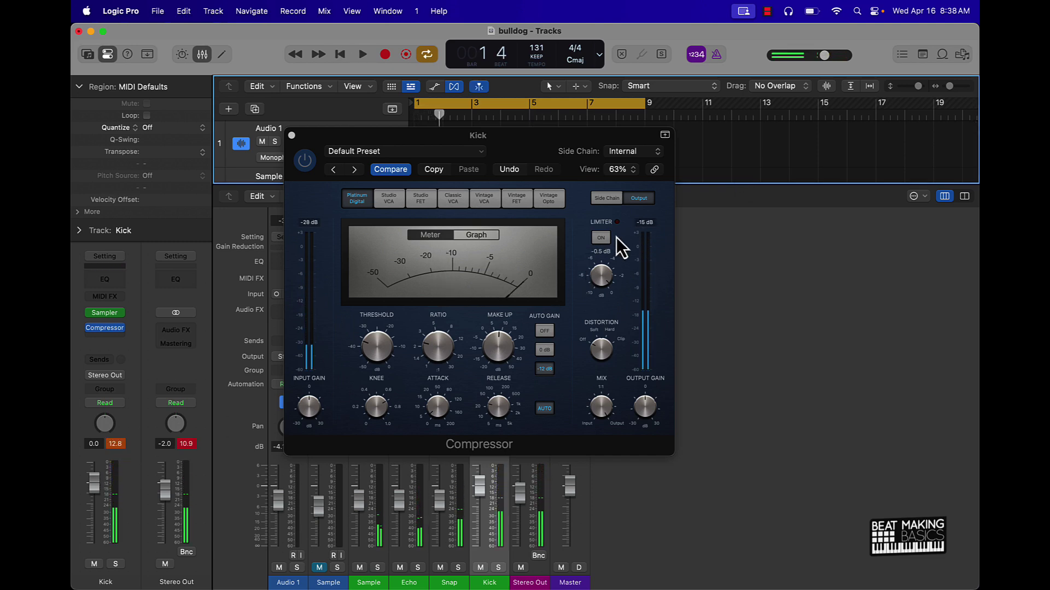
left_click(601, 238)
left_click(116, 444)
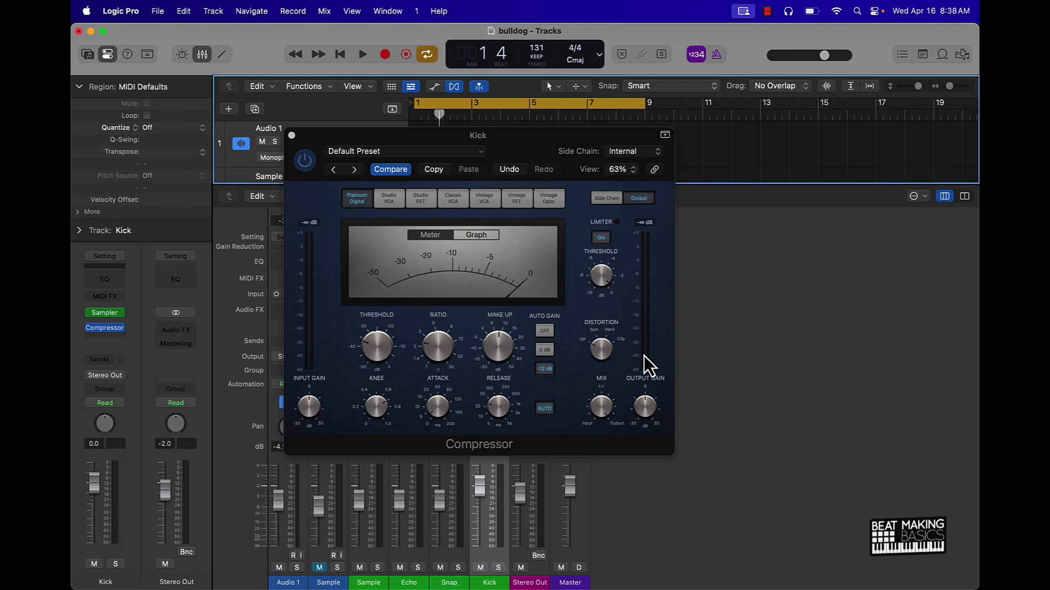
key("space")
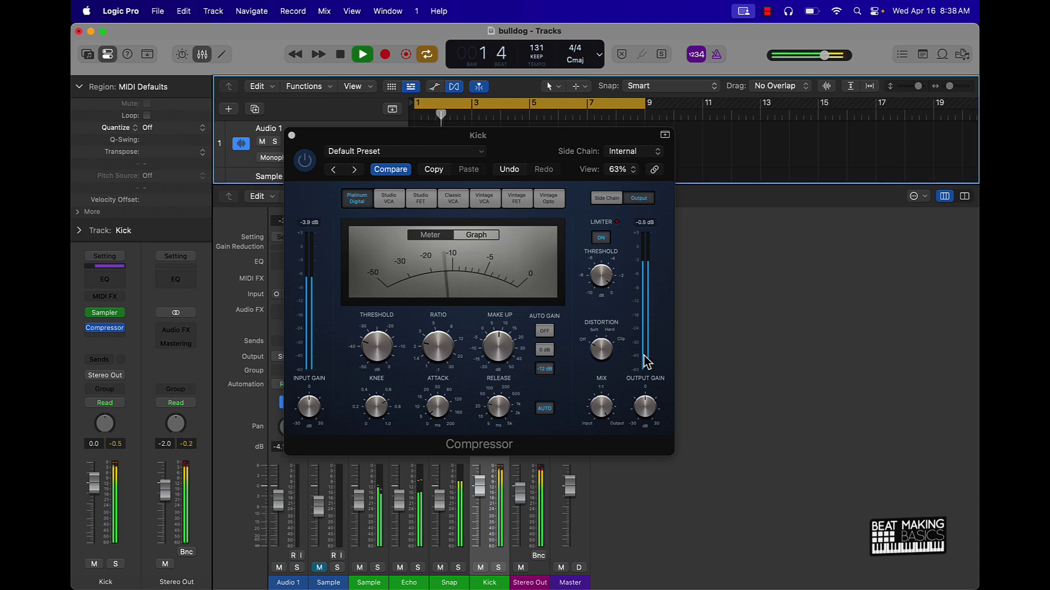
key("space")
Solo the Kick, compare it bypassed and compressed, and close the Compressor window.
left_click(498, 567)
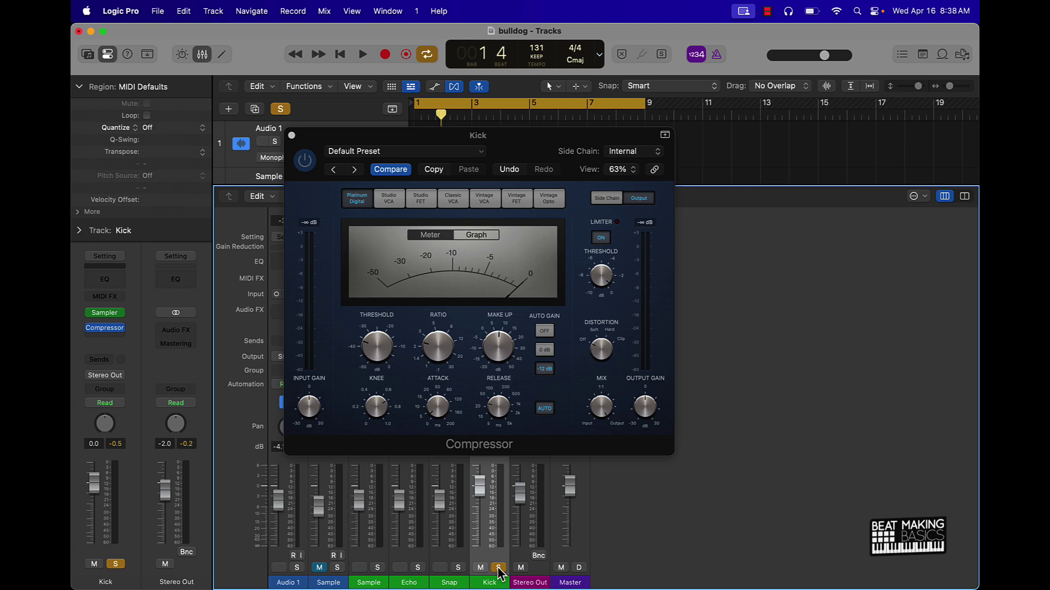
key("space")
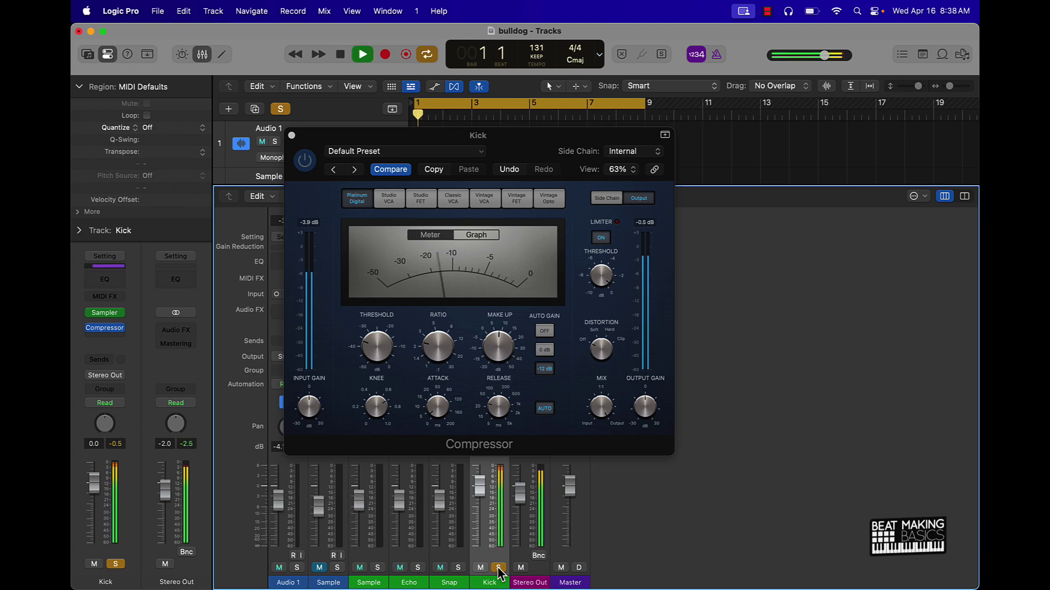
key("space")
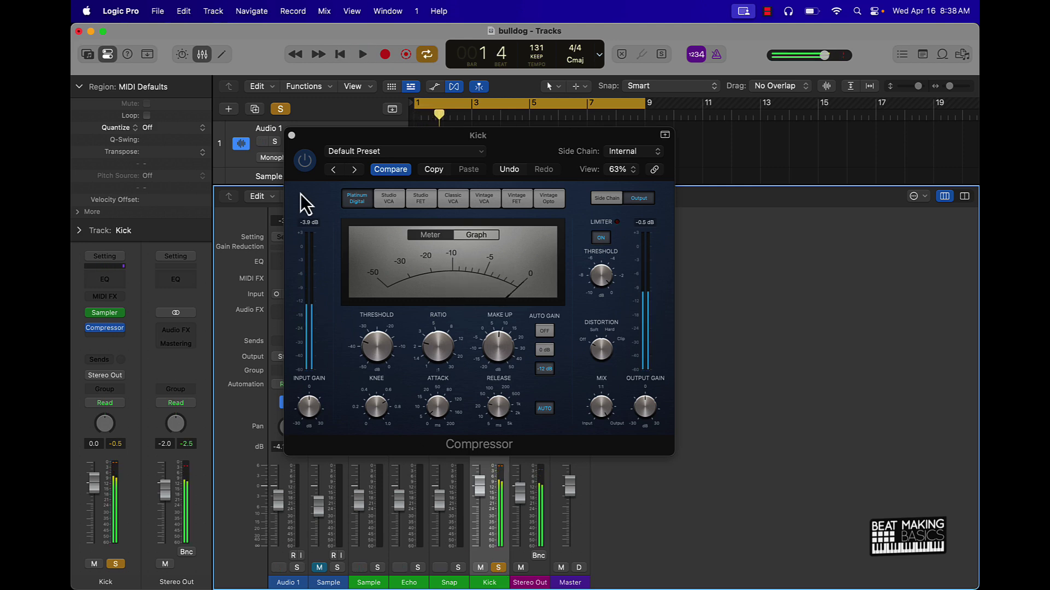
left_click(304, 173)
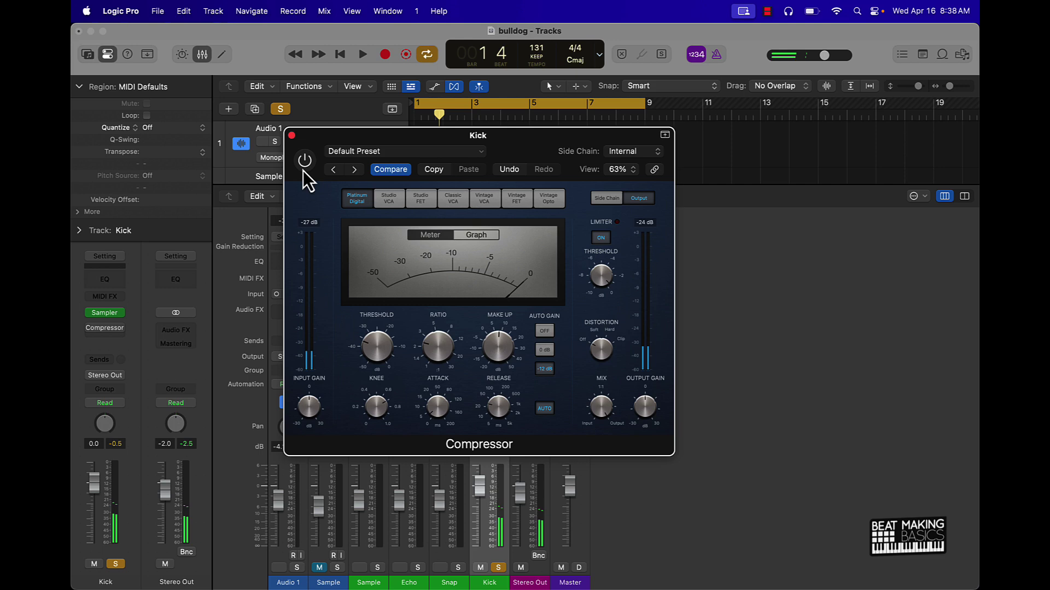
key("space")
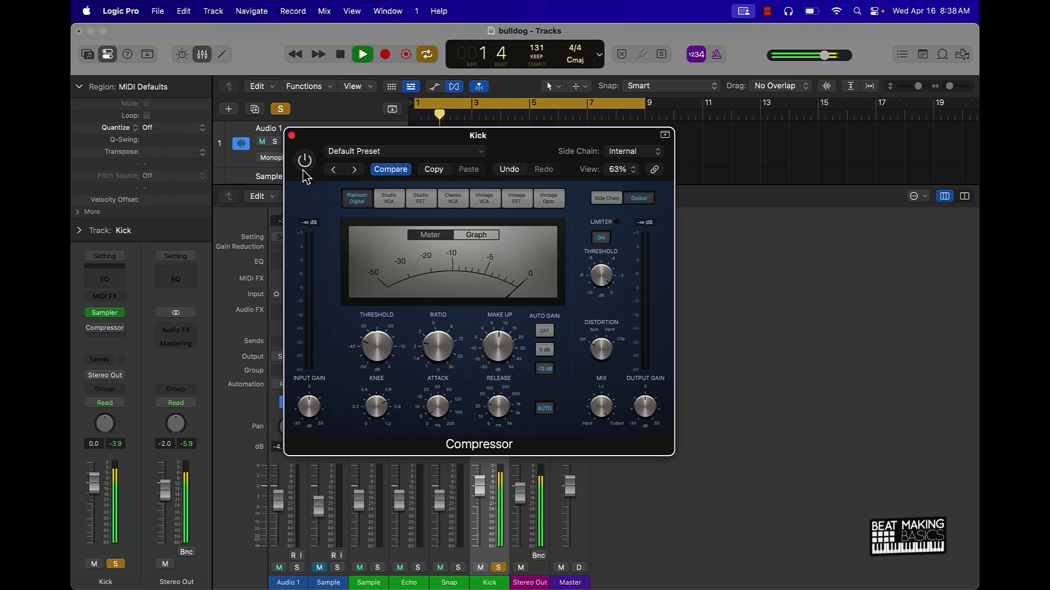
left_click(304, 171)
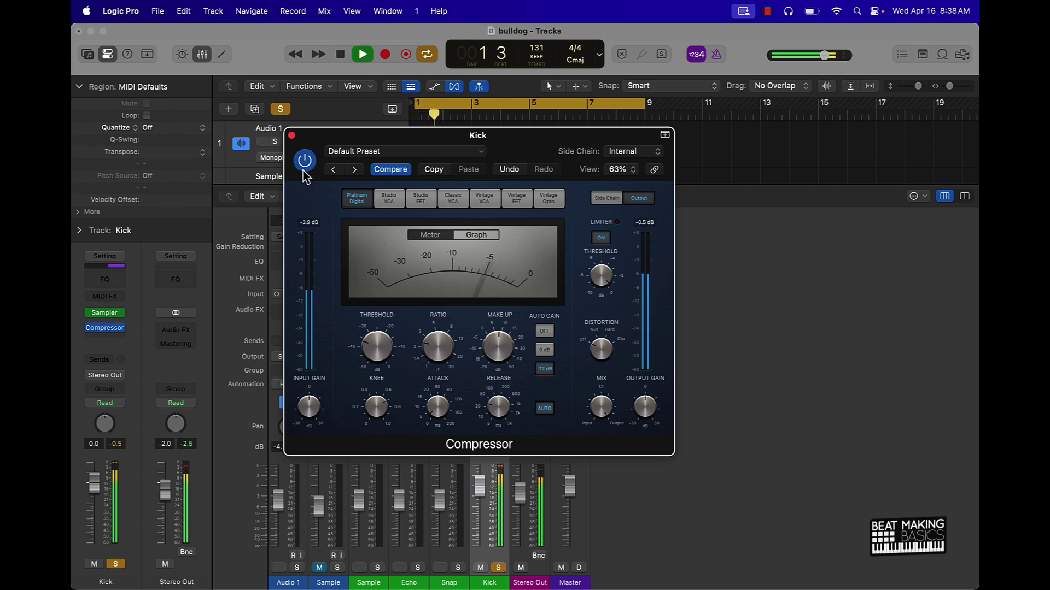
key("space")
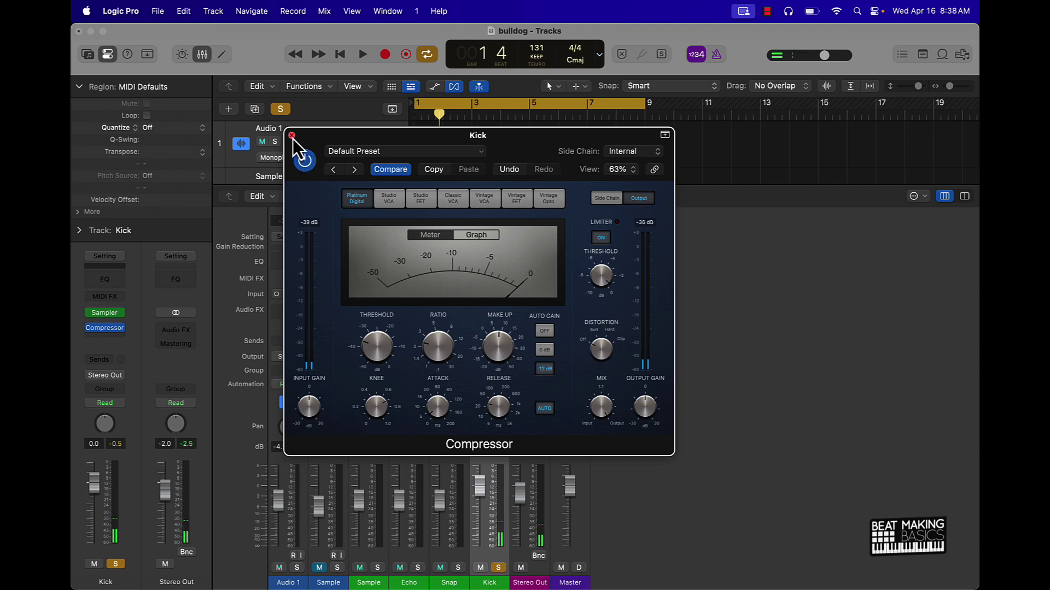
left_click(292, 137)
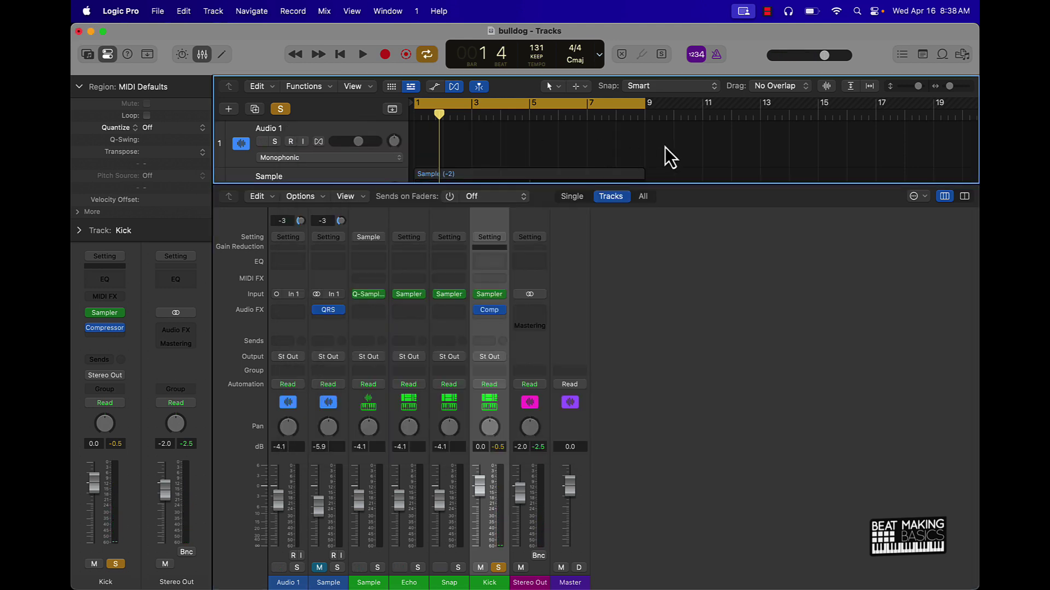